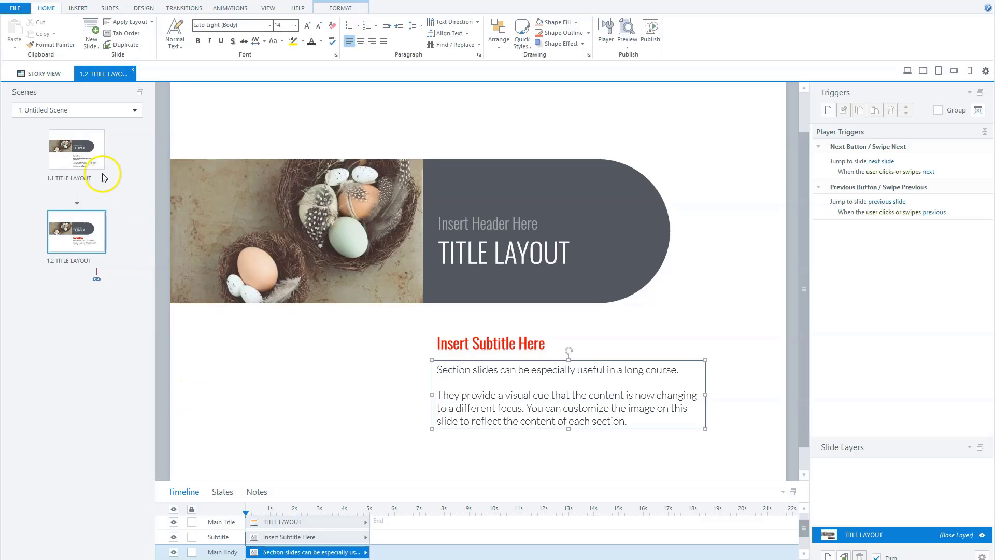
Show slide 1.1 and review the theme font sets under Design > Fonts
click(101, 166)
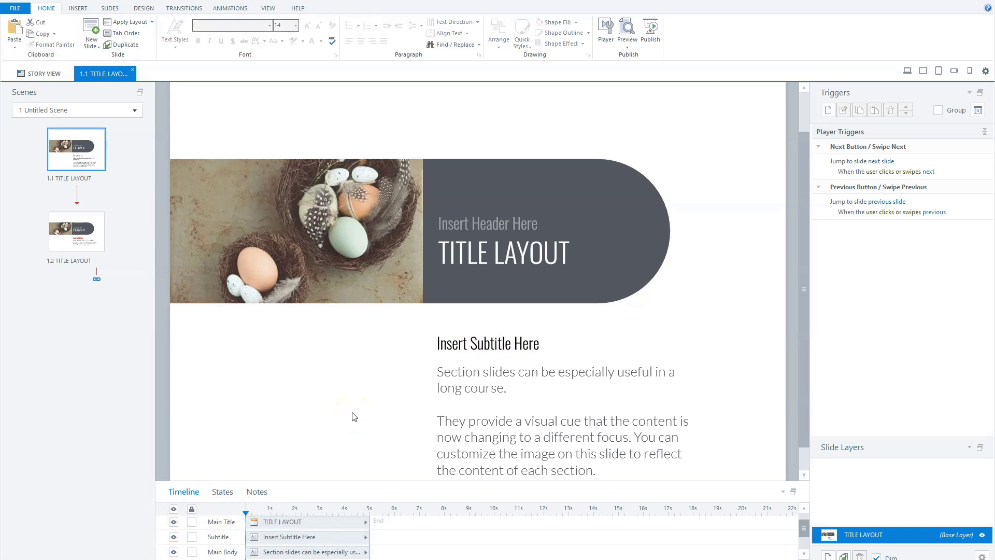
click(145, 8)
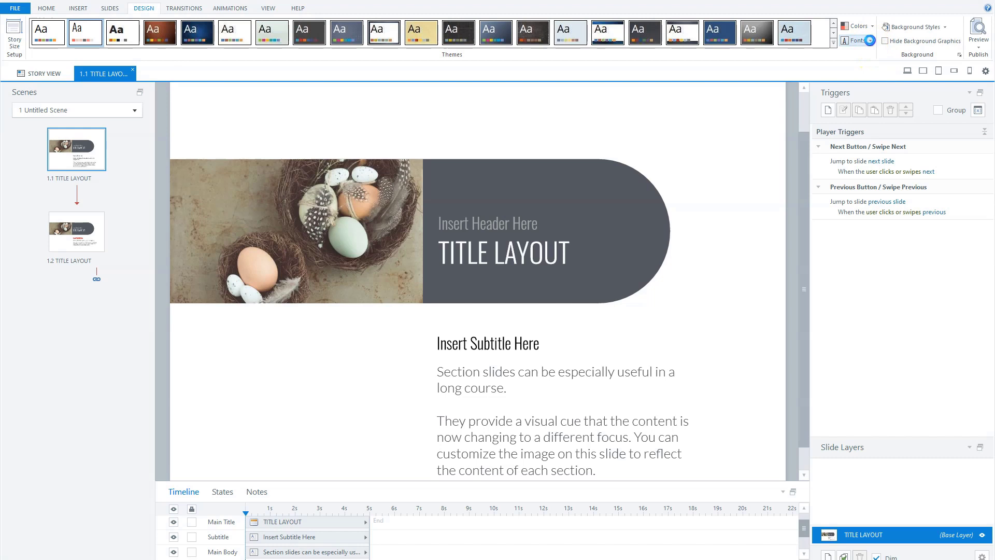
click(871, 41)
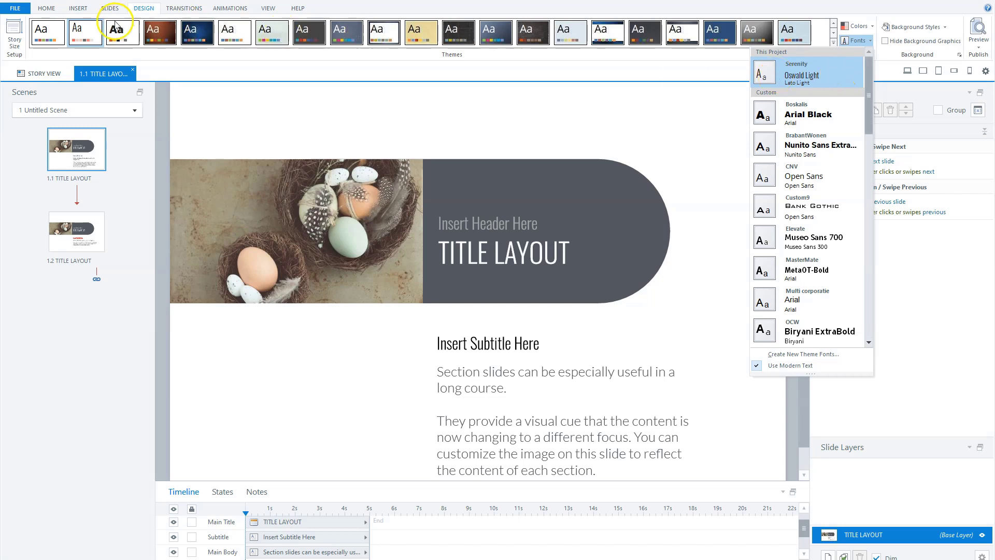
click(46, 11)
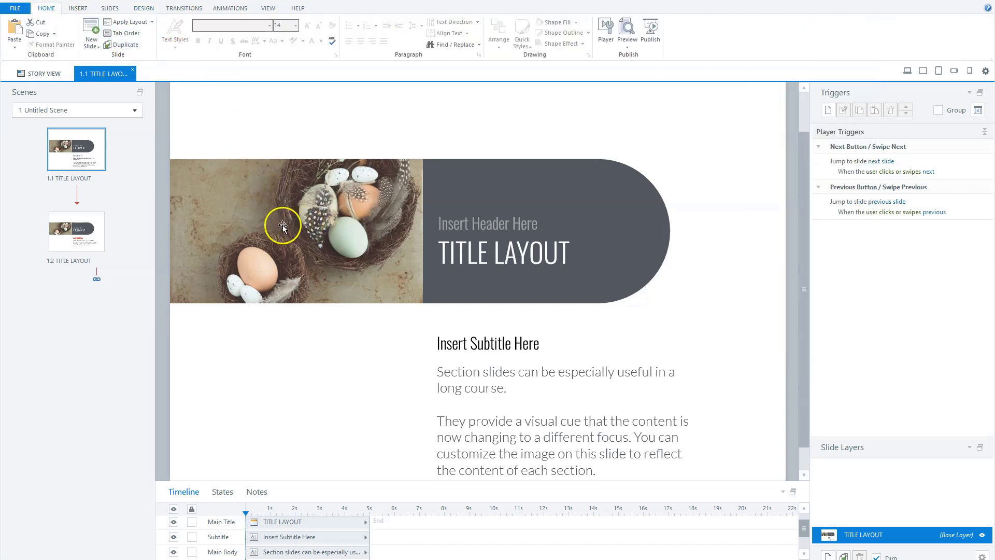
click(476, 342)
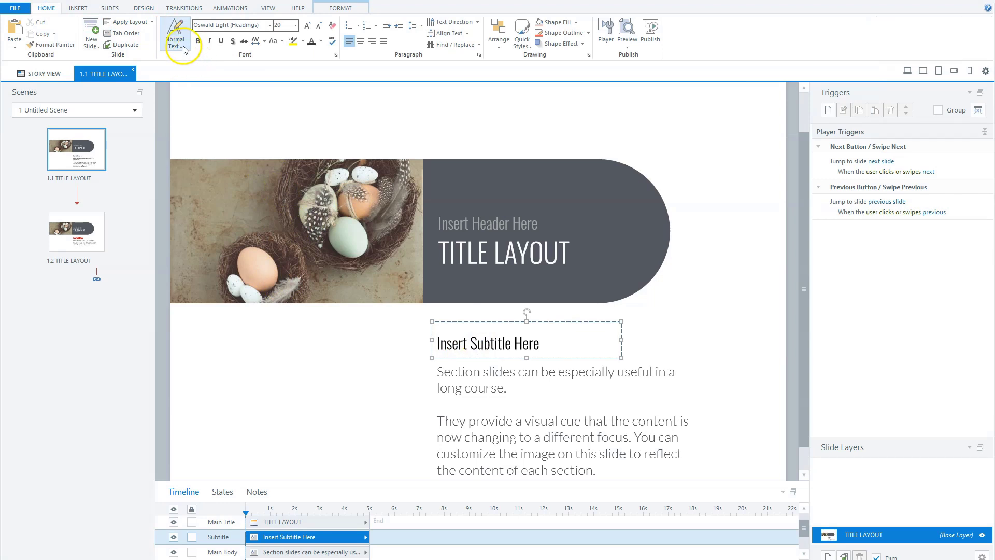
click(184, 47)
mouse_move(179, 185)
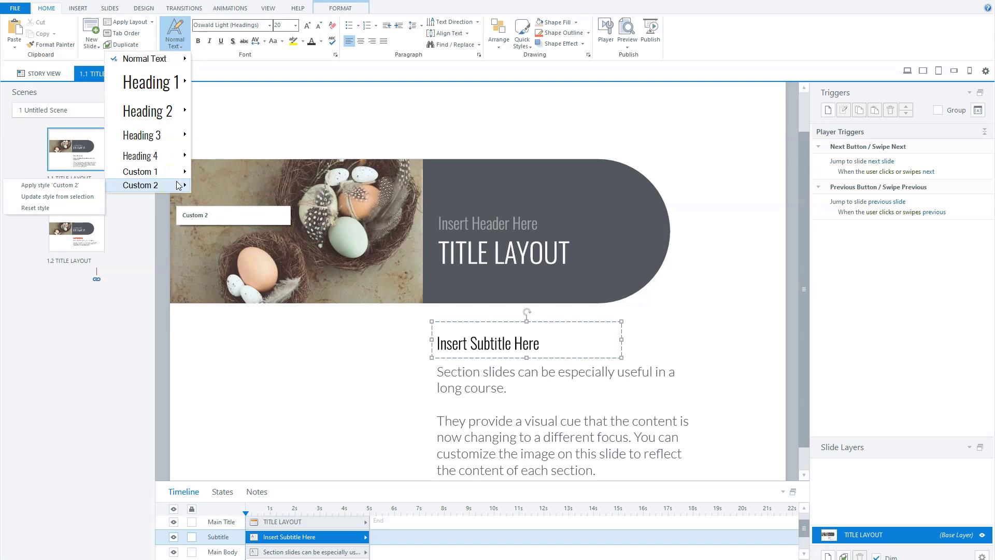
click(183, 46)
click(184, 46)
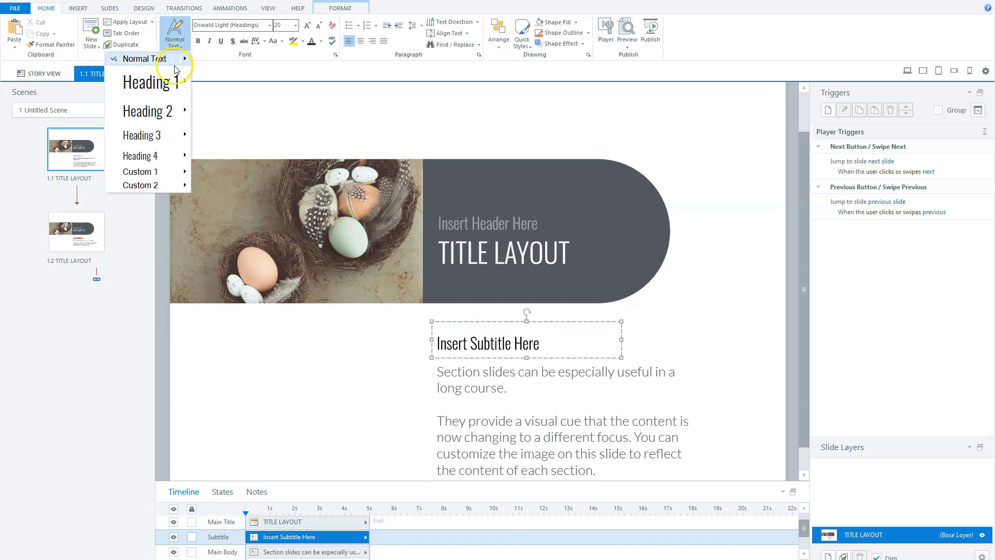
mouse_move(165, 92)
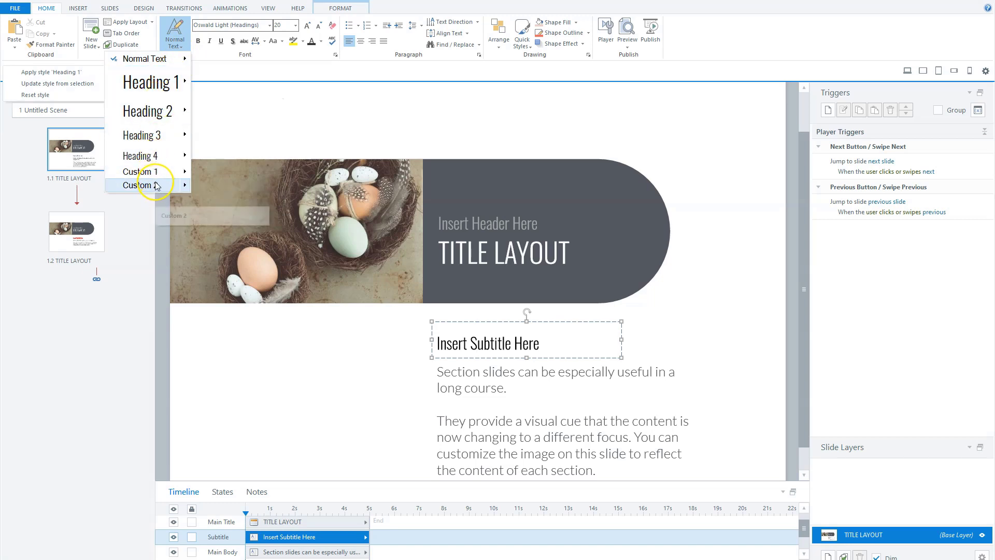
mouse_move(157, 185)
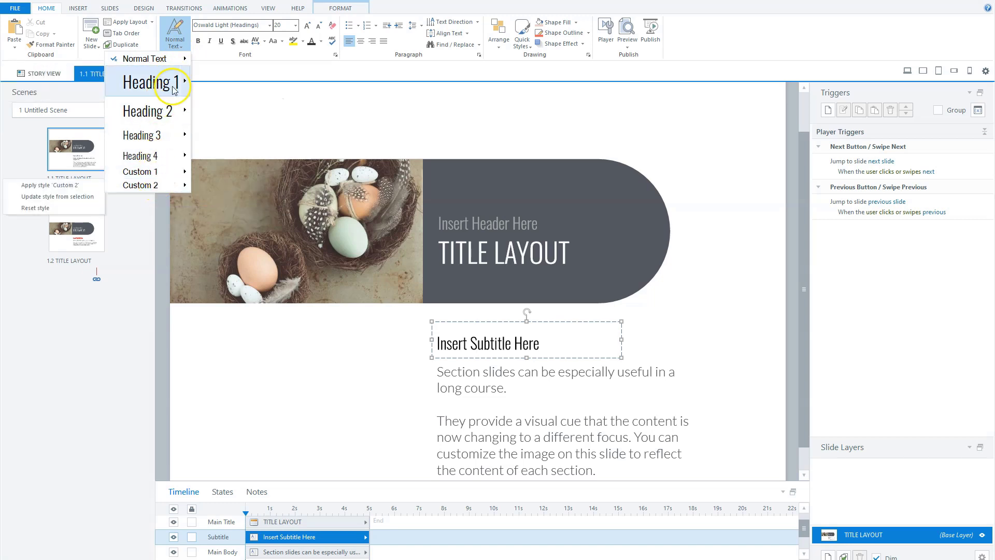
mouse_move(156, 61)
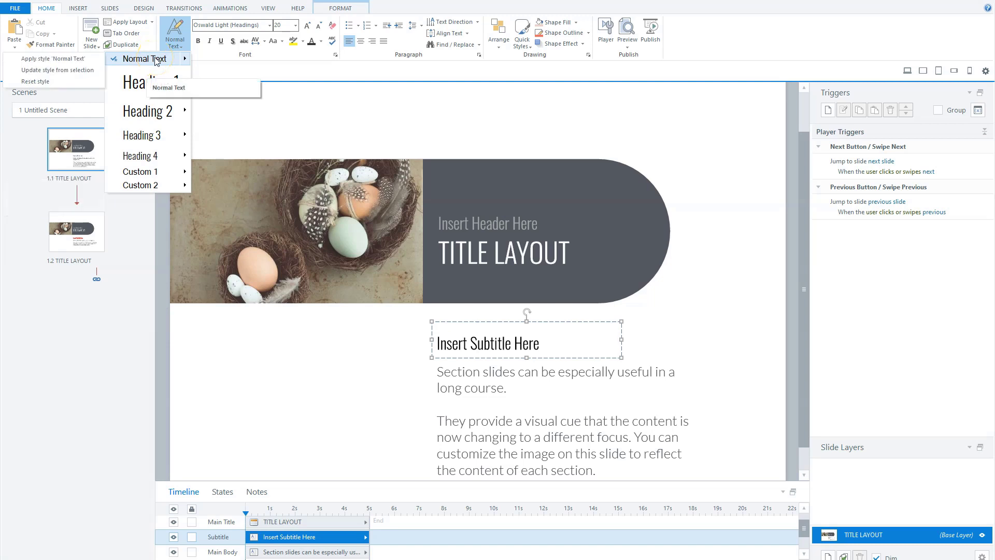
click(251, 98)
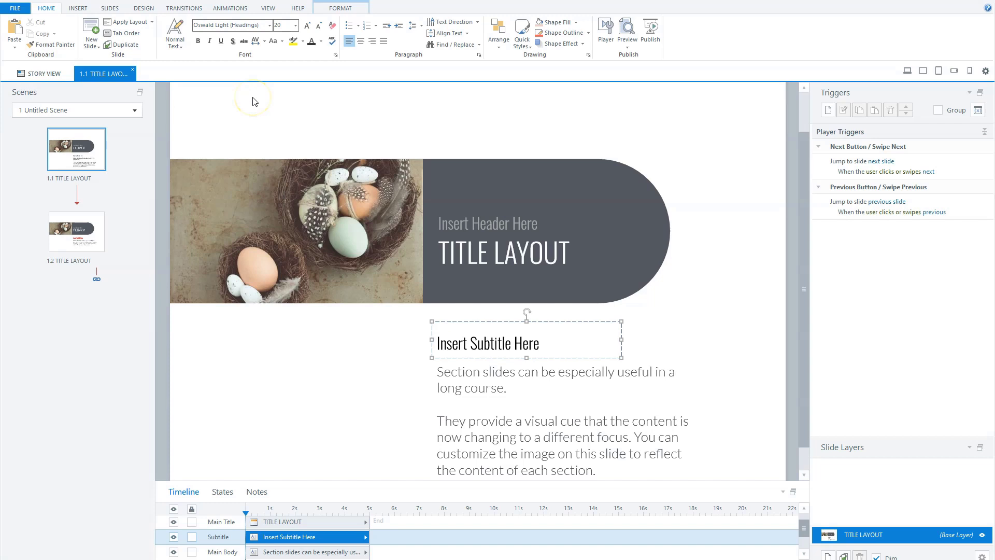
click(254, 105)
Apply Heading 1 (Oswald Light 24 pt) to all of slide 1.1's body text
click(551, 374)
click(550, 374)
key(ctrl+a)
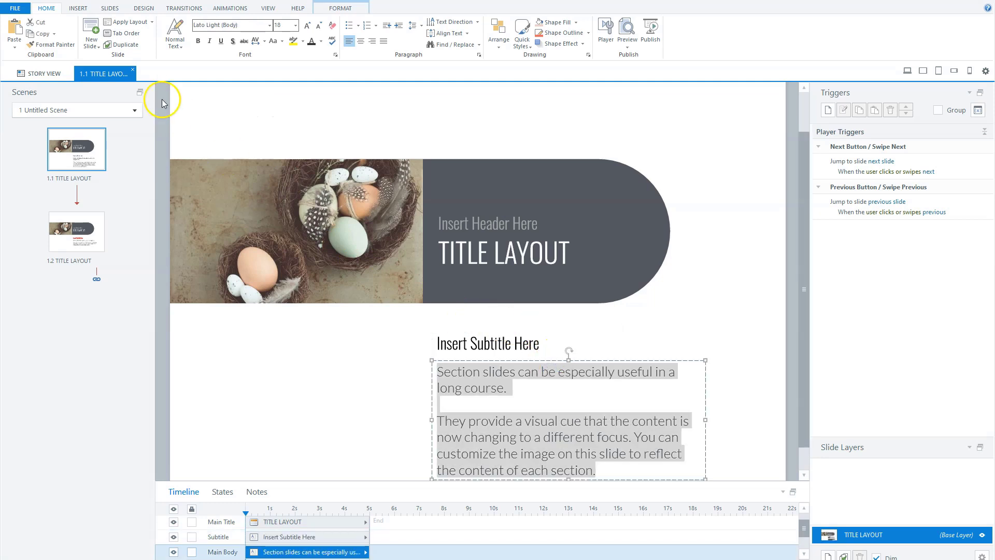
click(190, 57)
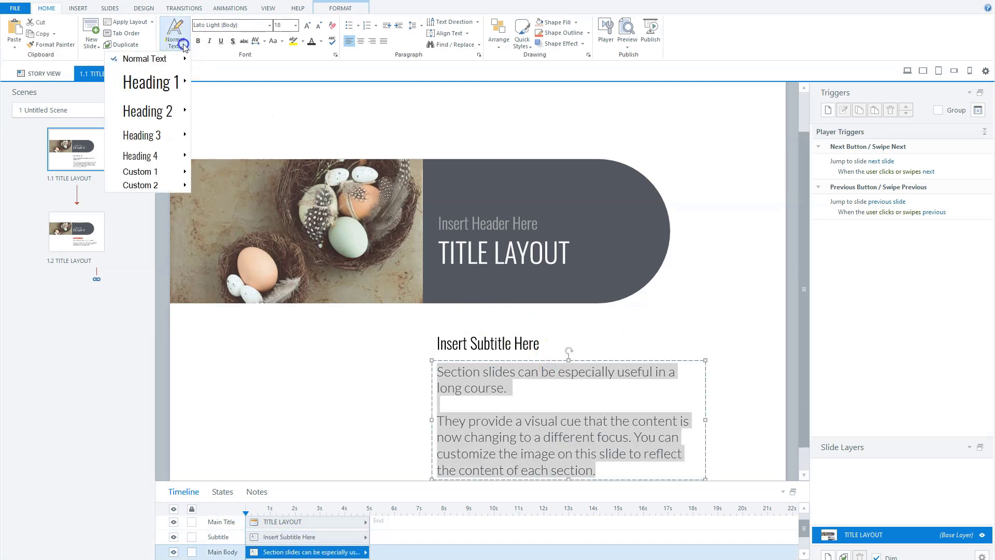
click(154, 84)
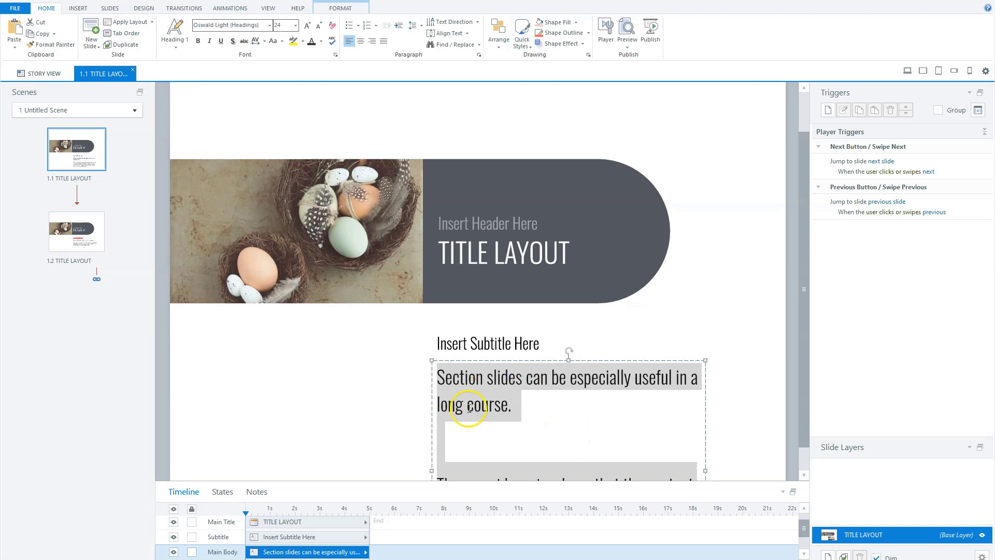
click(468, 378)
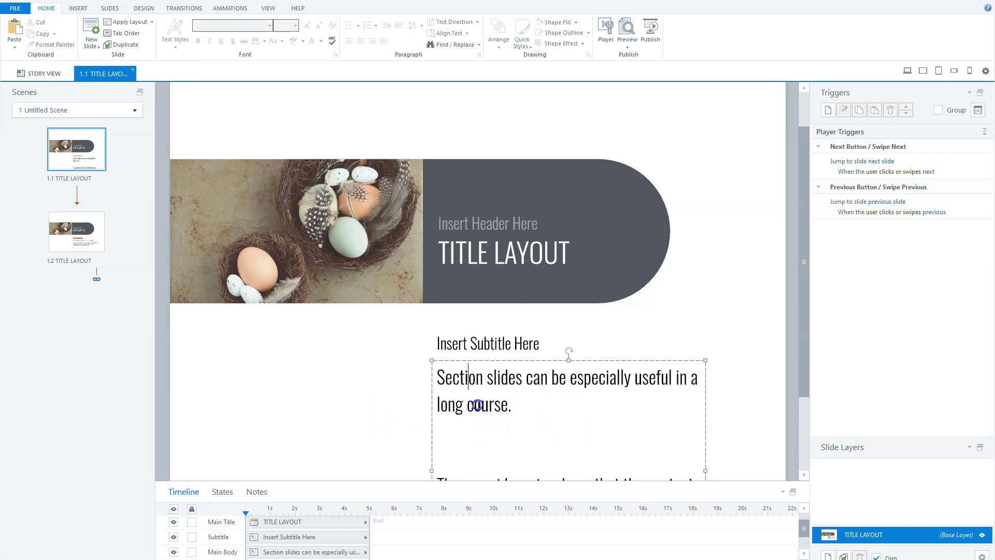
click(473, 389)
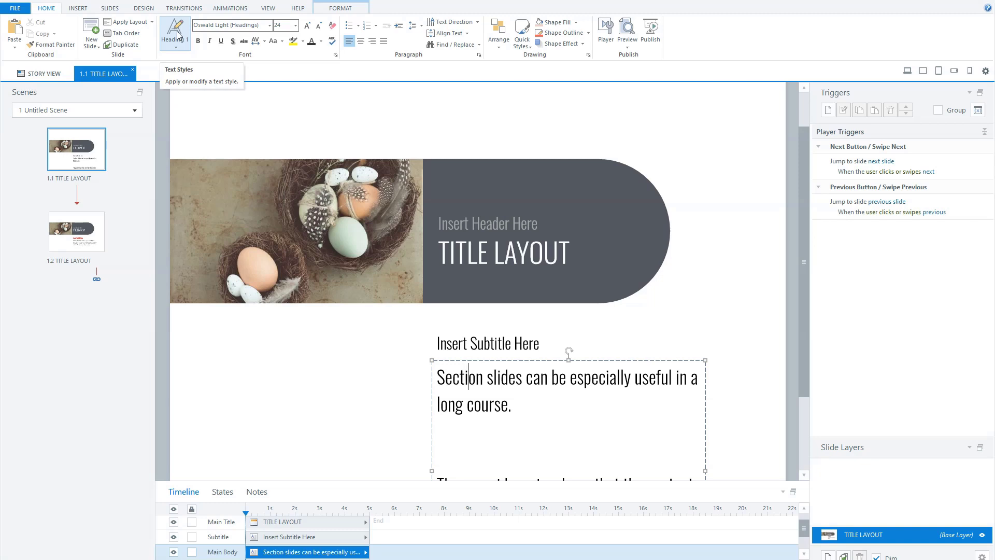
Apply the Heading 2 style to slide 1.1's subtitle
click(463, 343)
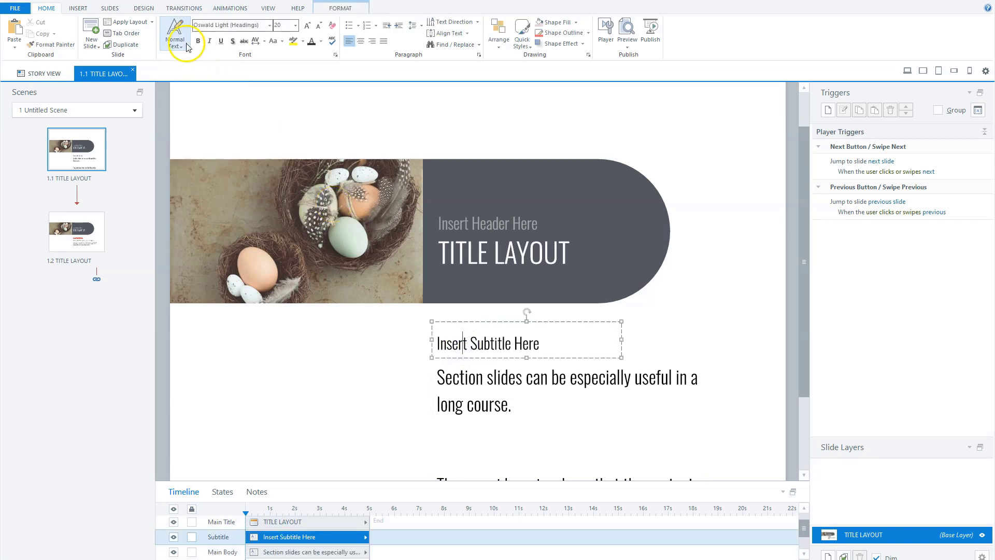
click(187, 48)
mouse_move(163, 88)
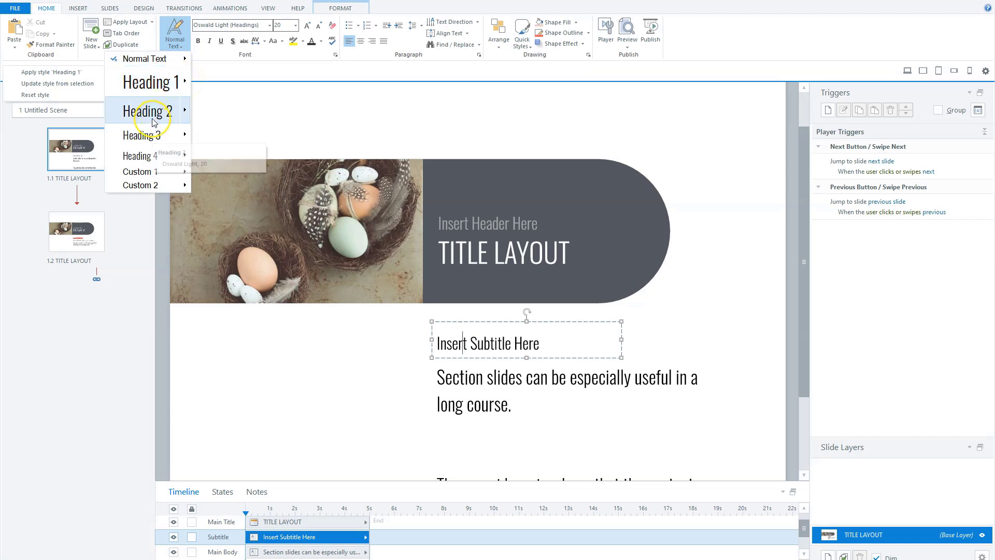
mouse_move(154, 122)
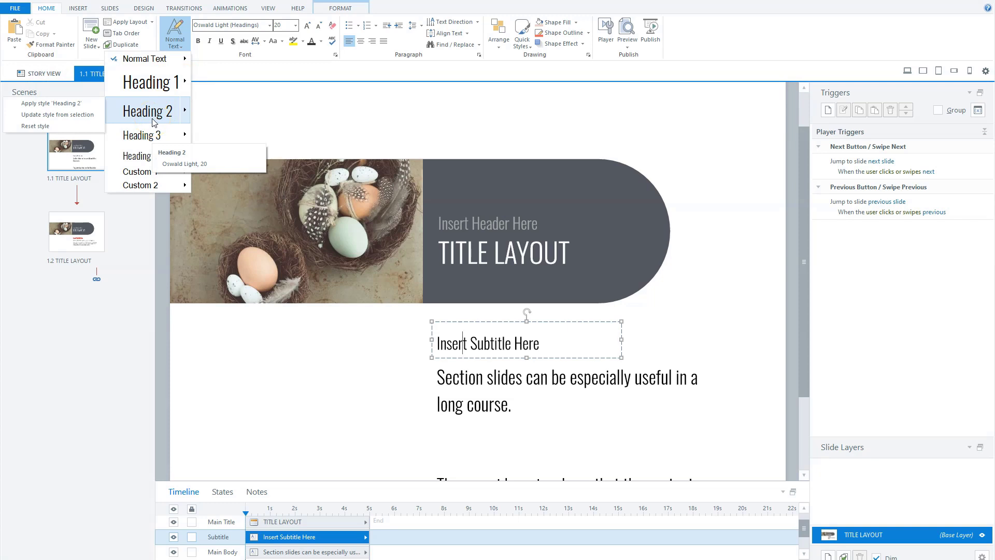
click(361, 398)
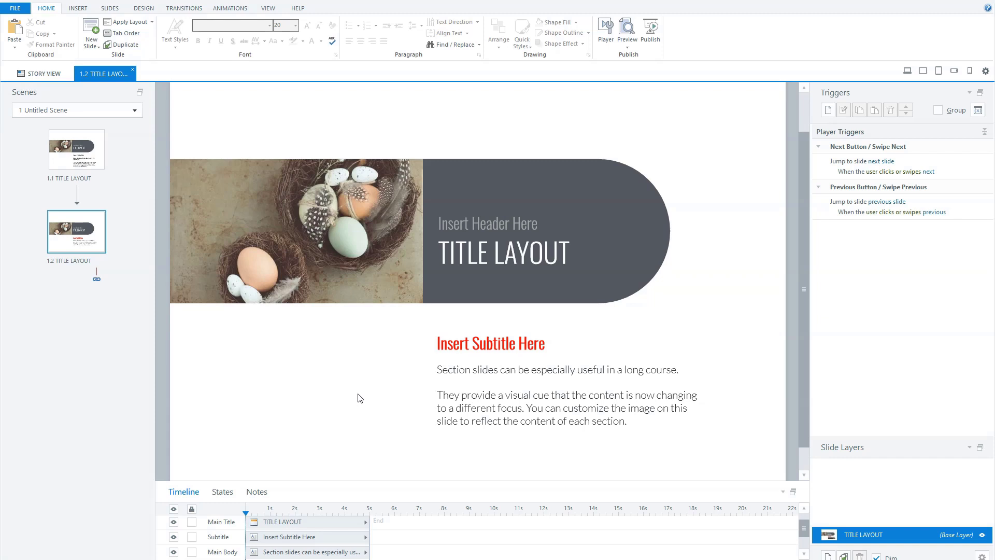
Select the red subtitle text 'Insert Subtitle Here' on slide 1.2
click(511, 342)
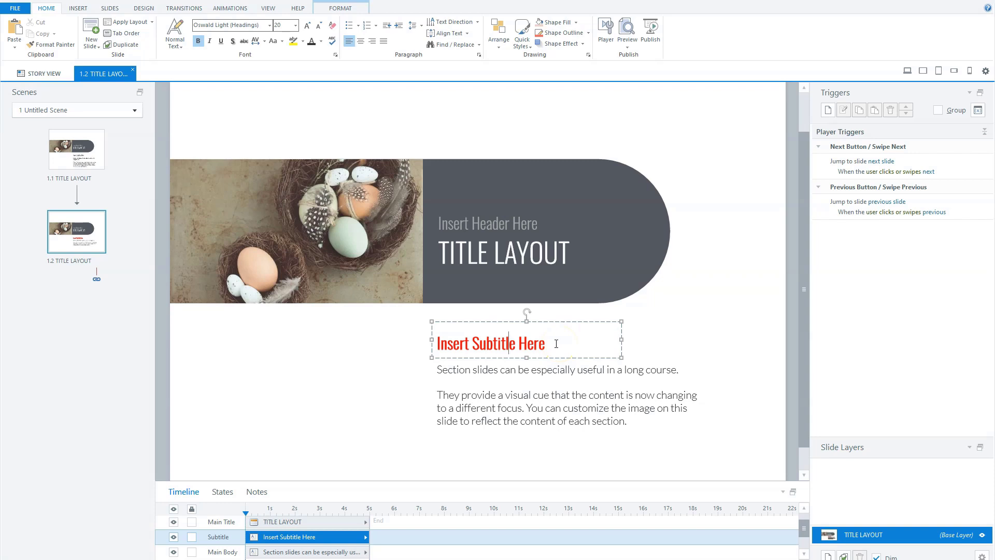
drag(554, 343, 453, 343)
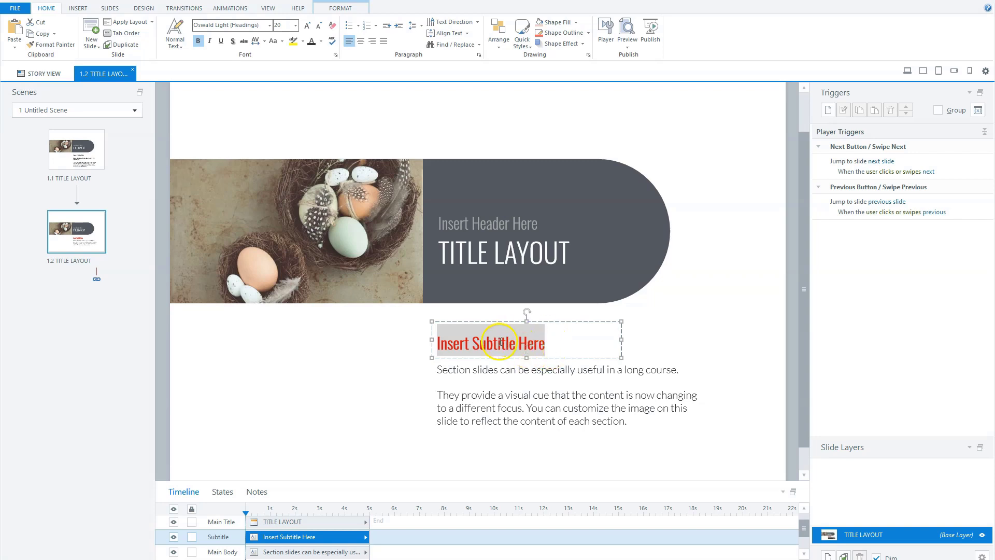
Update Heading 1 from the subtitle's red, bold Oswald Light 20 pt formatting
click(174, 58)
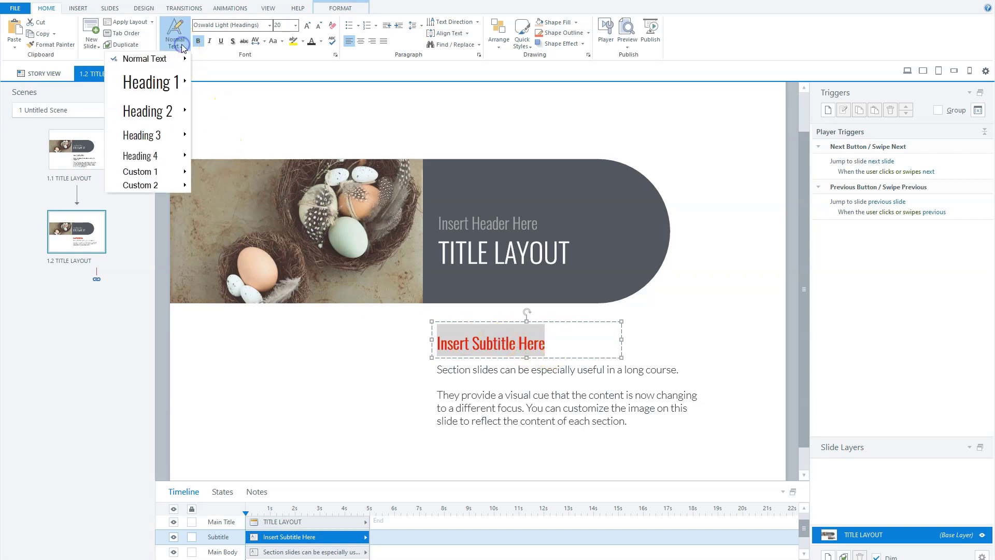
mouse_move(167, 86)
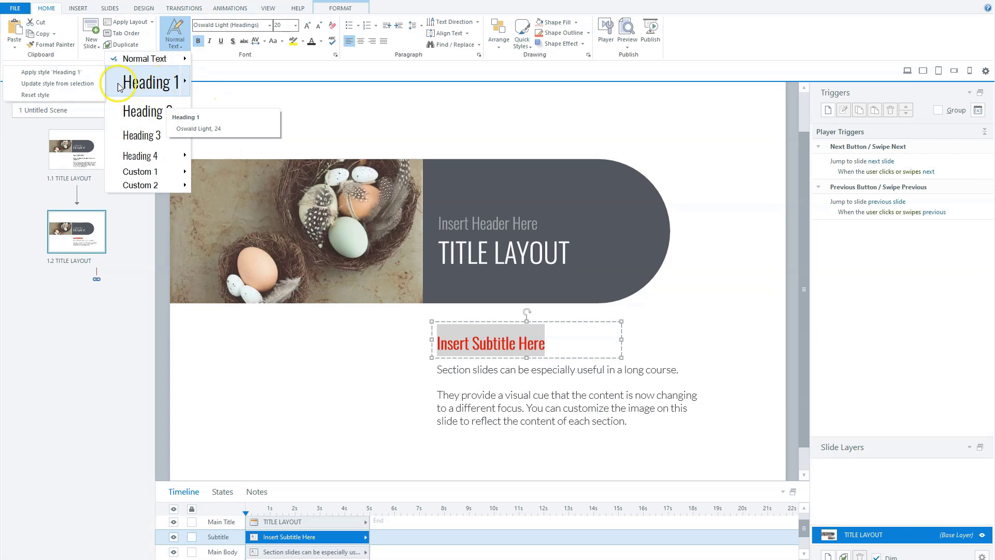
click(40, 84)
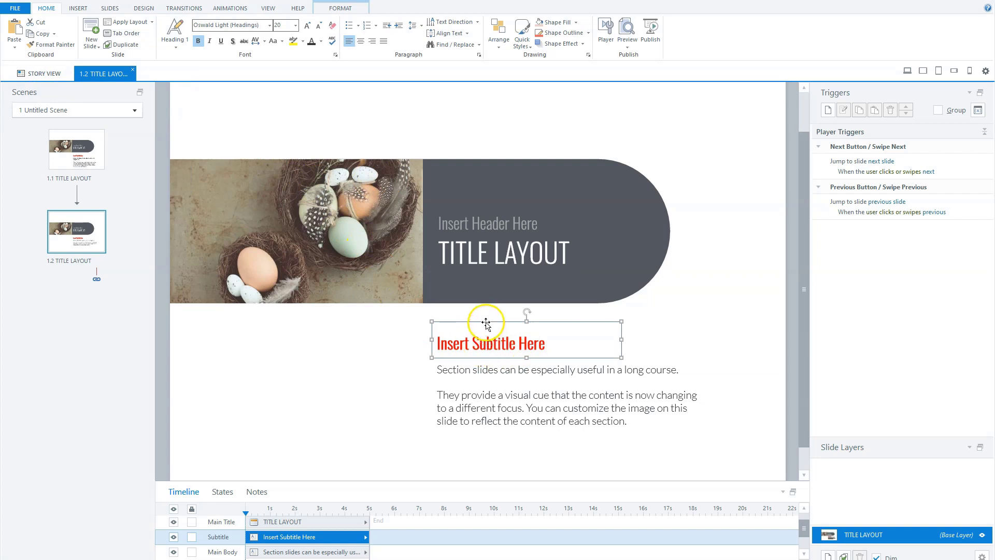
Apply the updated Heading 1 style to the whole subtitle text
click(561, 343)
key(ctrl+a)
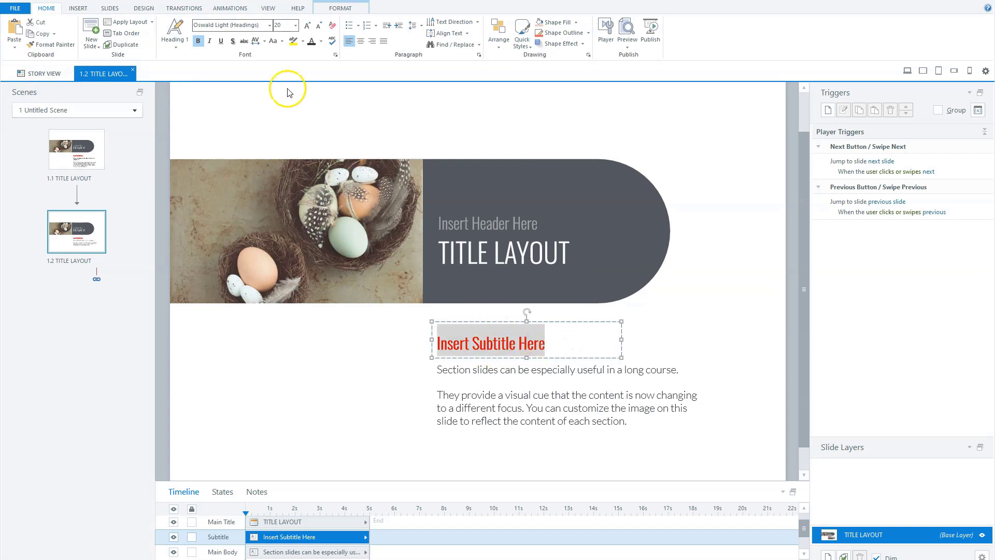
click(174, 38)
mouse_move(154, 82)
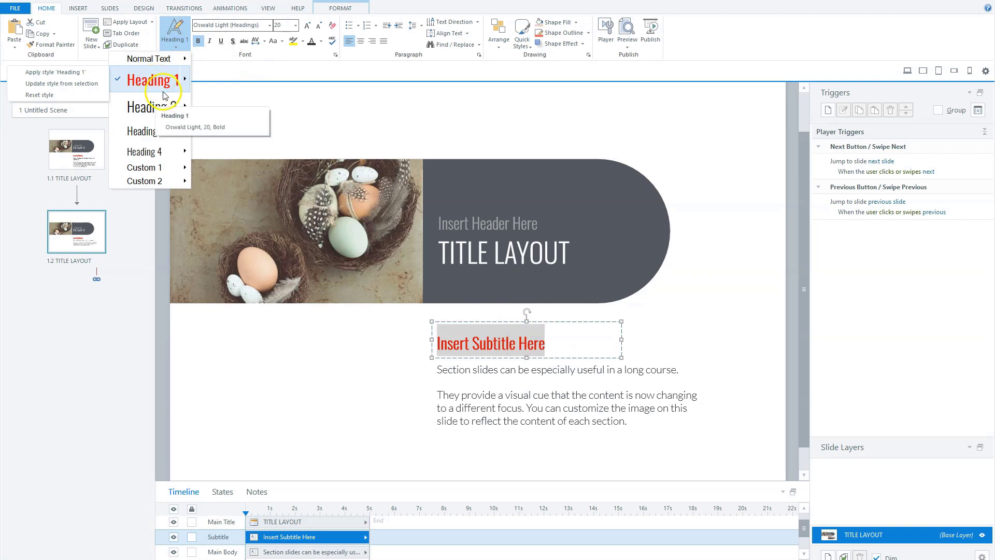
click(167, 86)
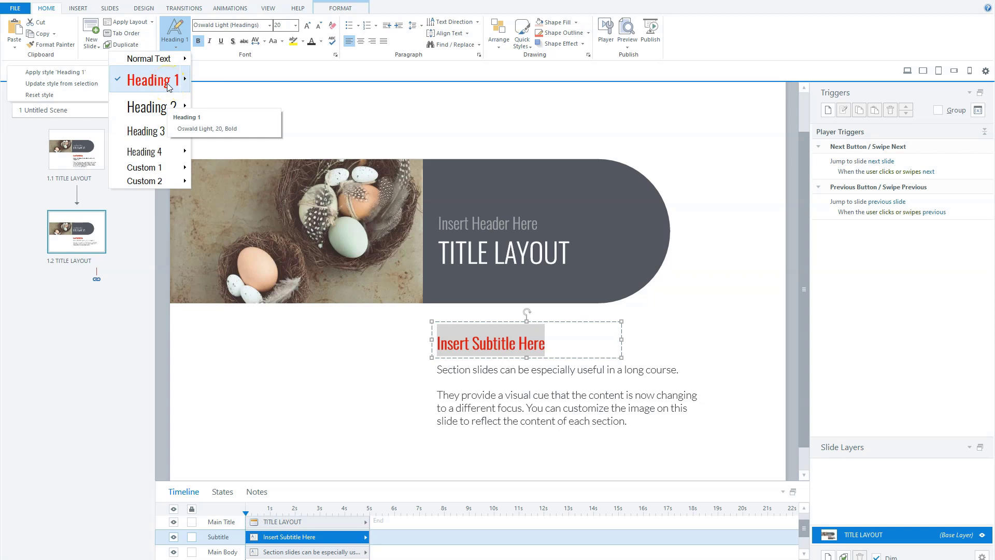
Add a new text box reading 'title' to the left of the subtitle
click(167, 86)
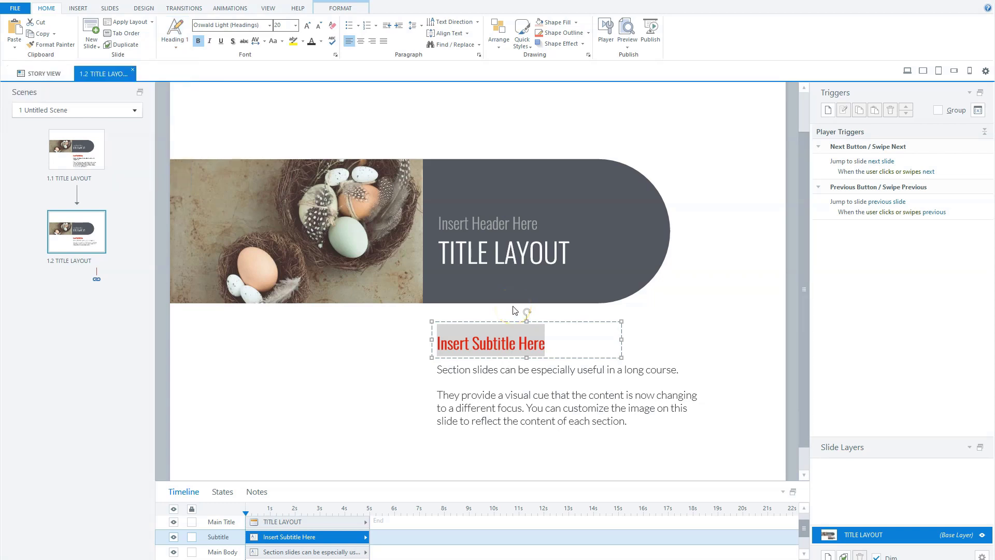
click(257, 340)
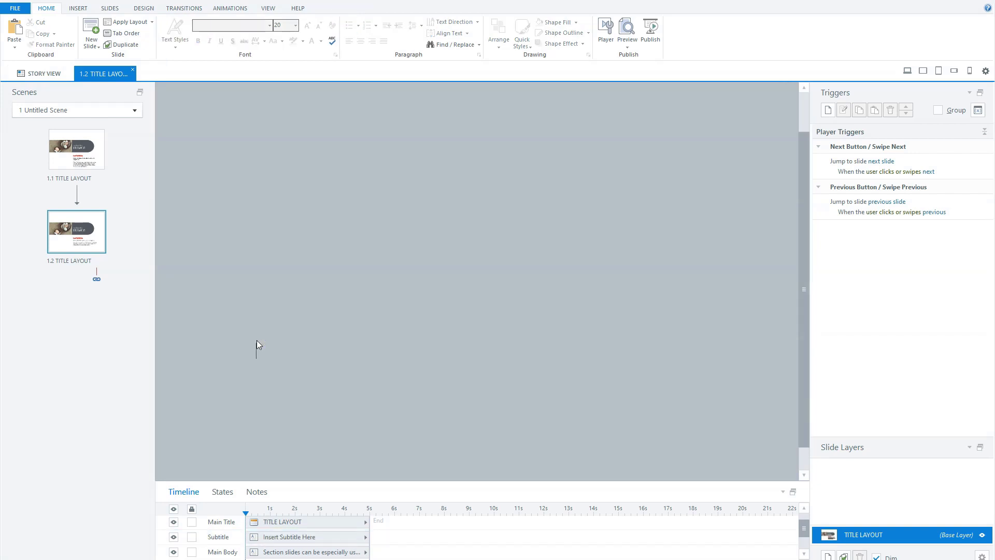
text(ttile)
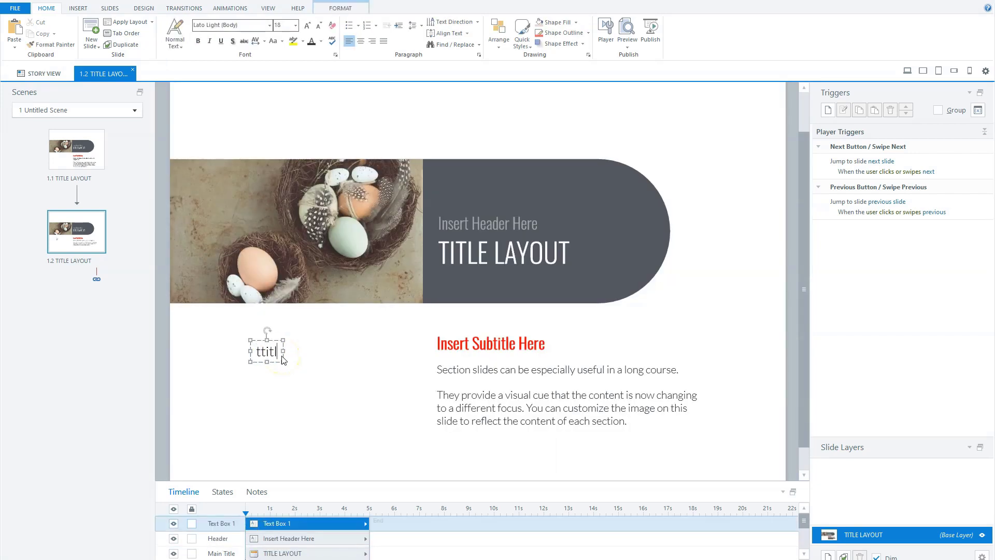
key(BackSpace)
key(BackSpace)
key(BackSpace)
key(BackSpace)
text(itle)
click(269, 348)
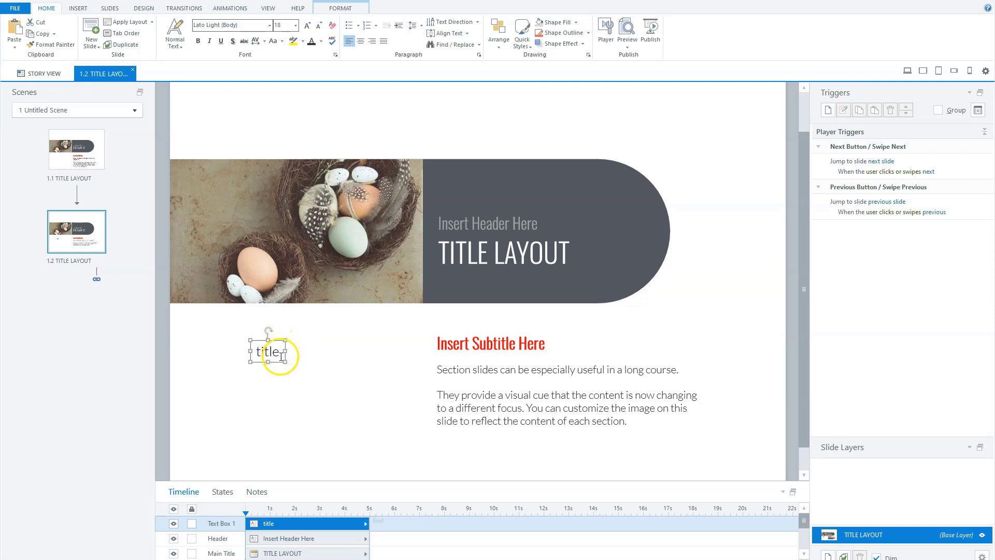
click(255, 352)
key(Delete)
text(T)
Style the word 'title' with Heading 1, red bold Oswald Light 20 pt
double_click(254, 351)
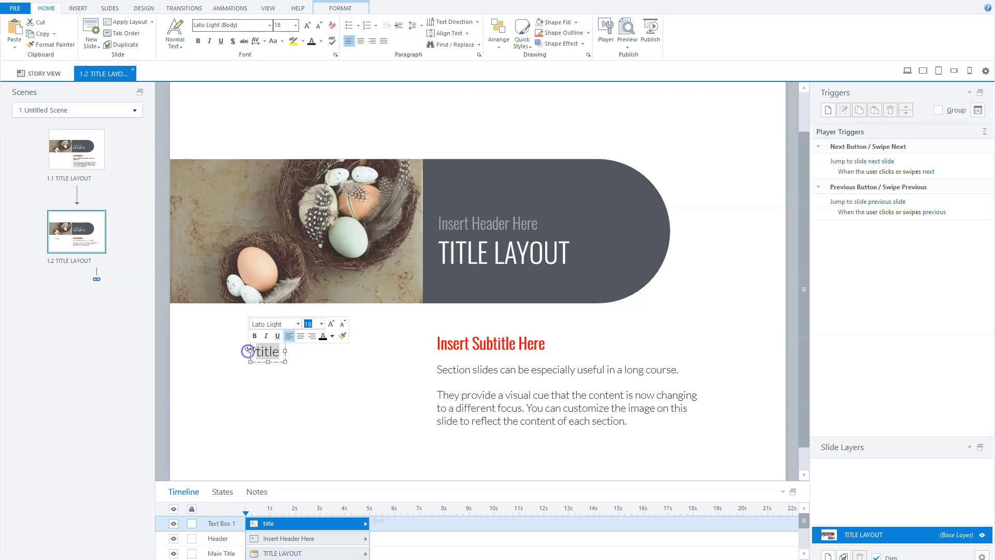
click(183, 48)
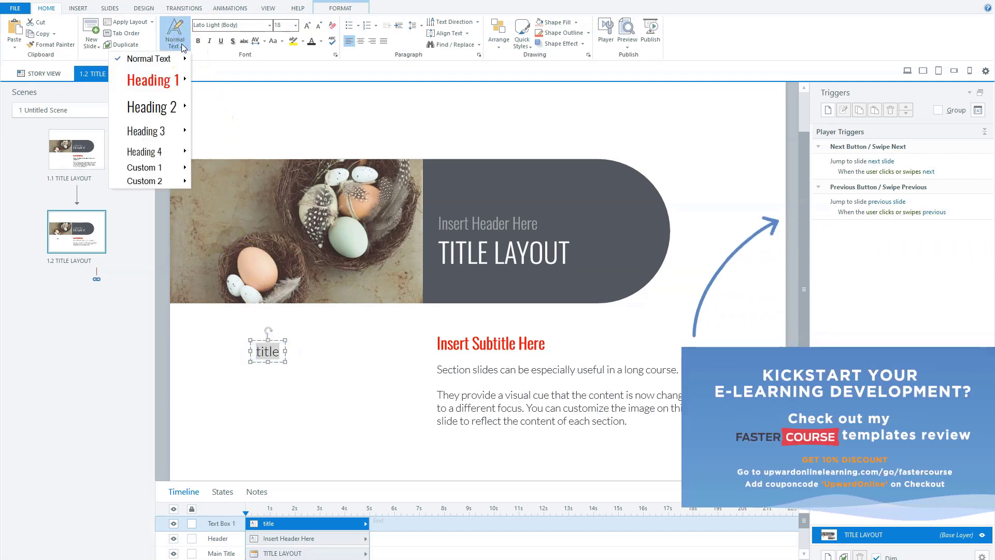
right_click(168, 82)
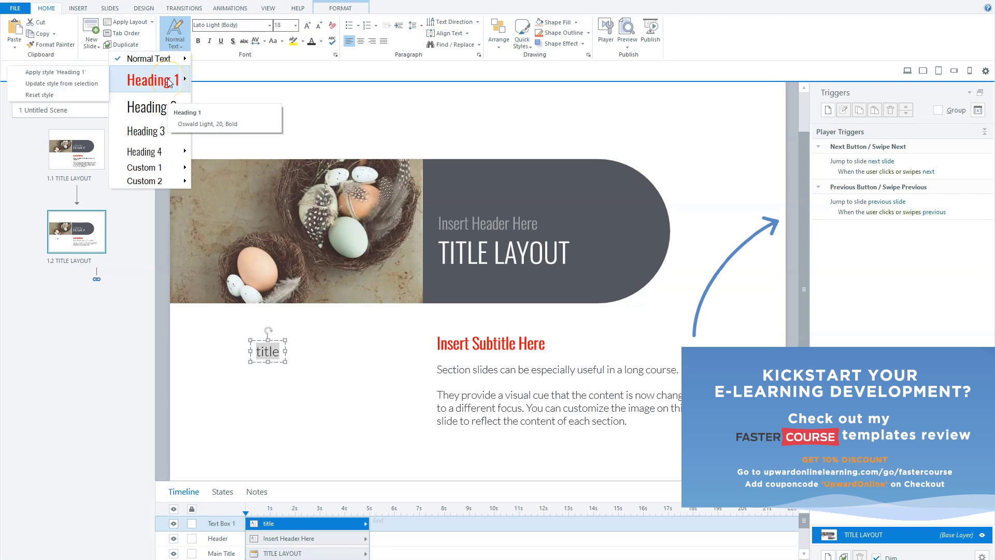
click(65, 73)
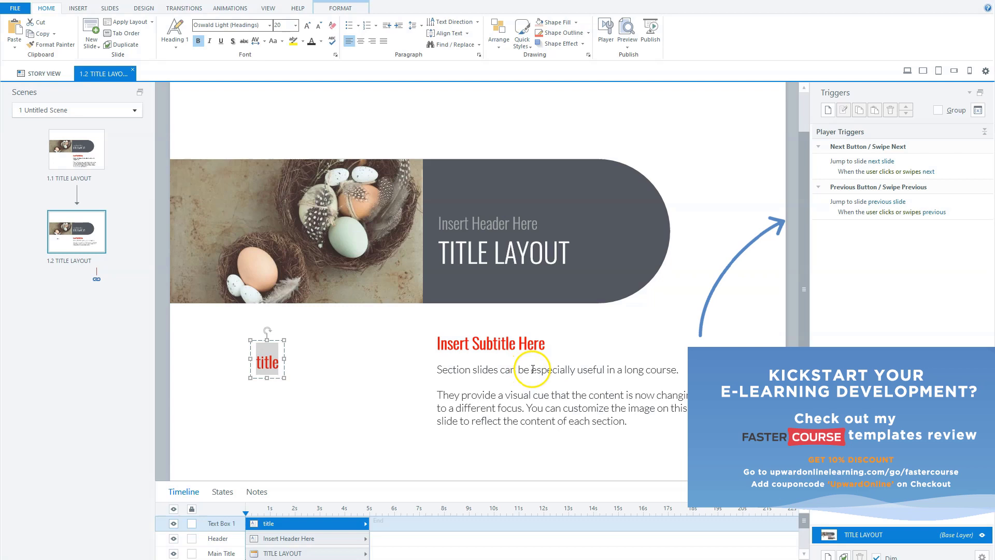
Apply Heading 2 to the body sentence 'Section slides can be especially useful in a long course.'
click(559, 371)
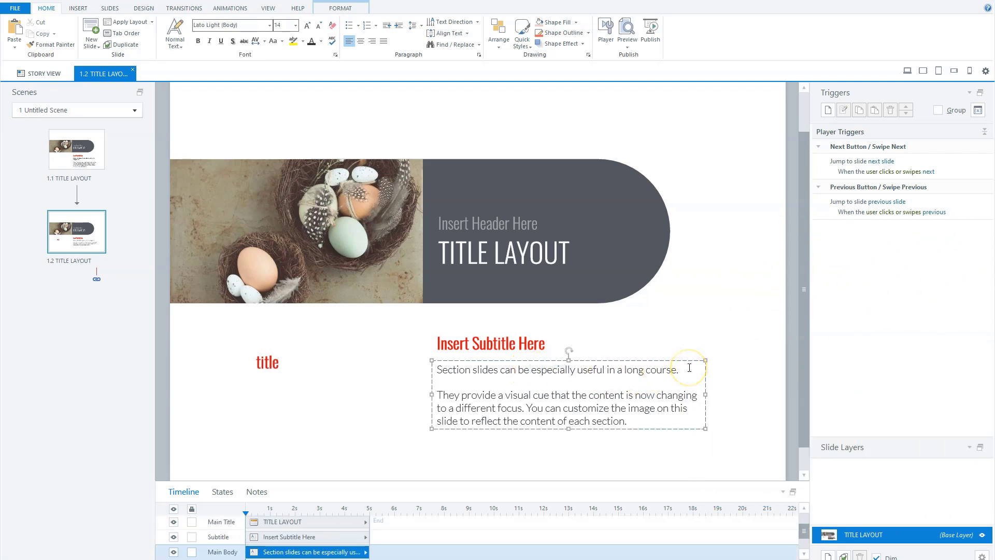
click(644, 419)
click(686, 370)
drag(687, 370, 428, 369)
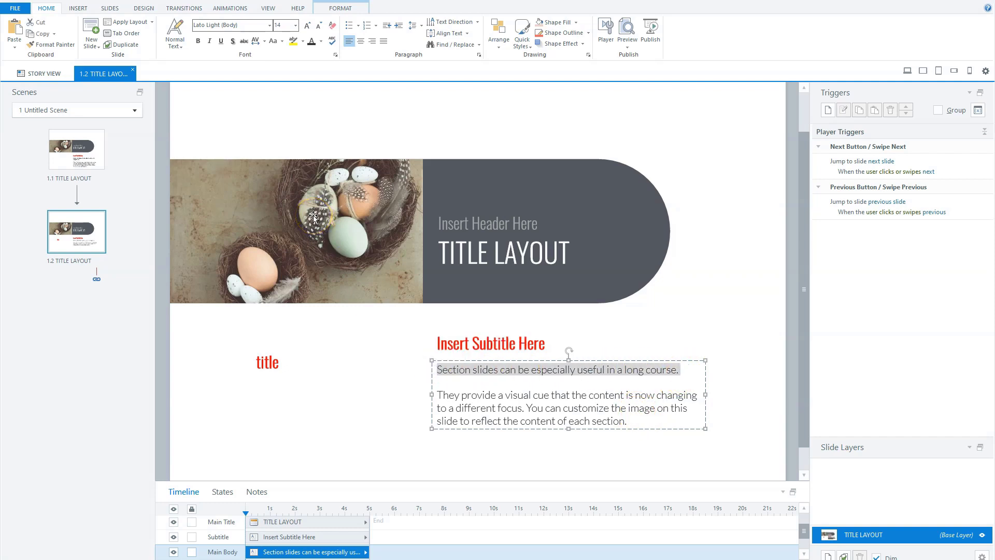
click(182, 45)
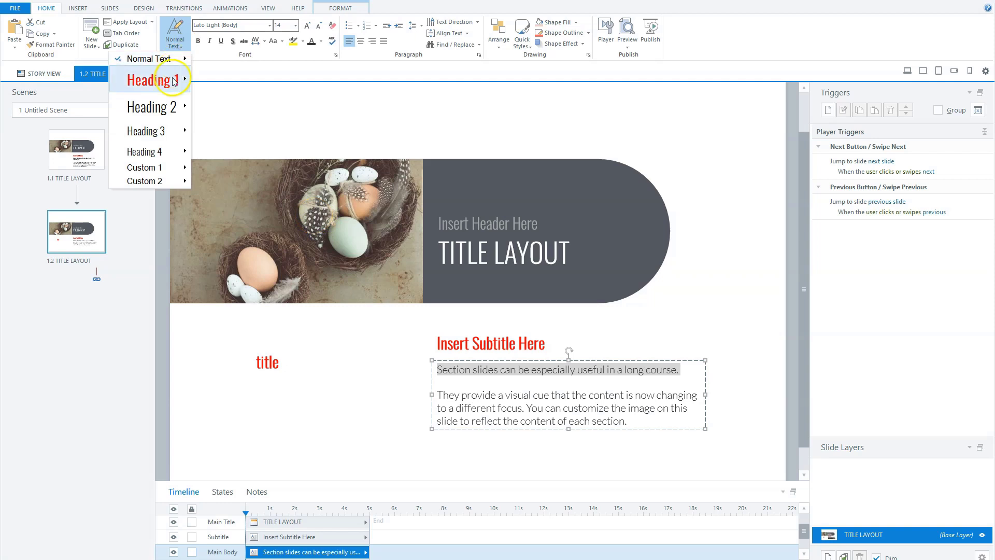
mouse_move(164, 112)
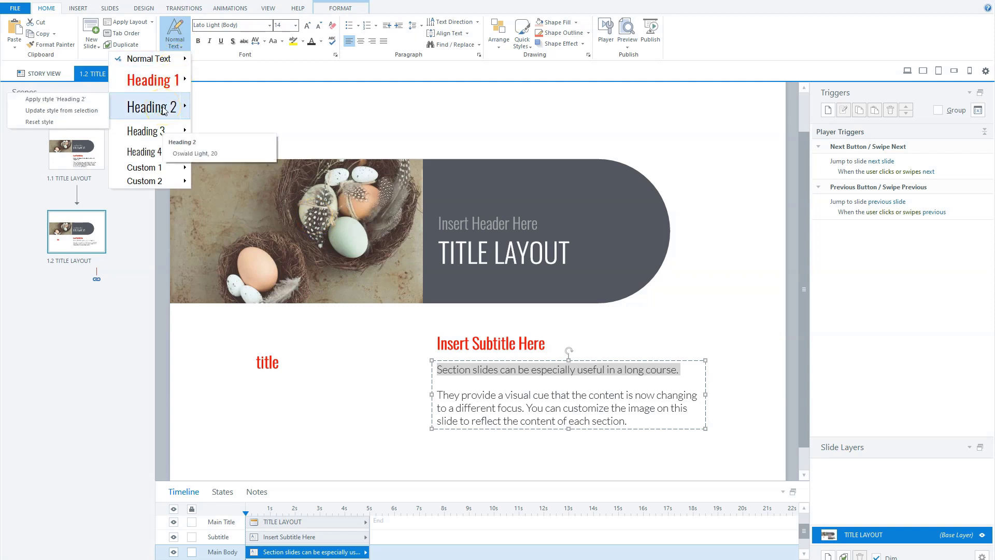
click(86, 99)
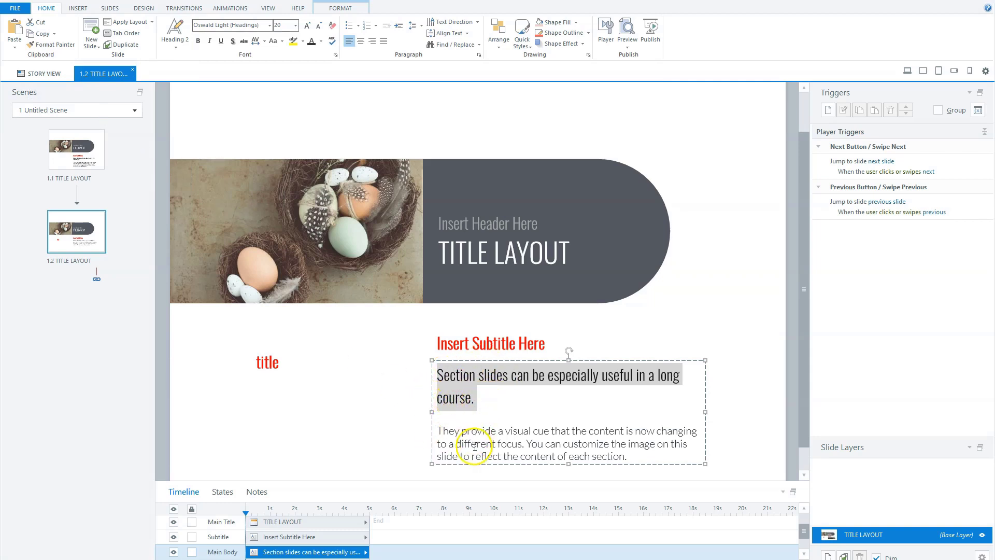
drag(639, 459, 445, 423)
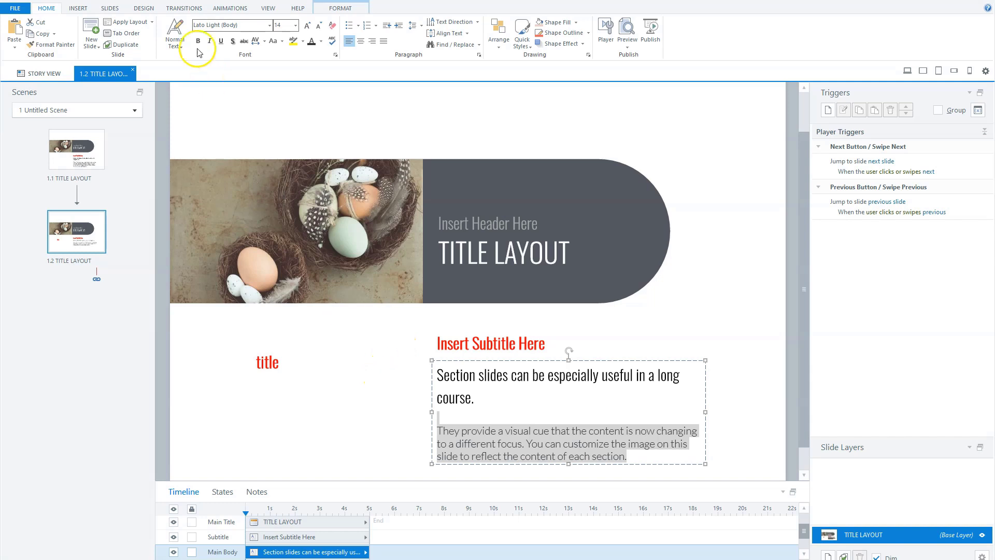
Reset Heading 1 to default, turning the red bold headings back to black Oswald
click(178, 48)
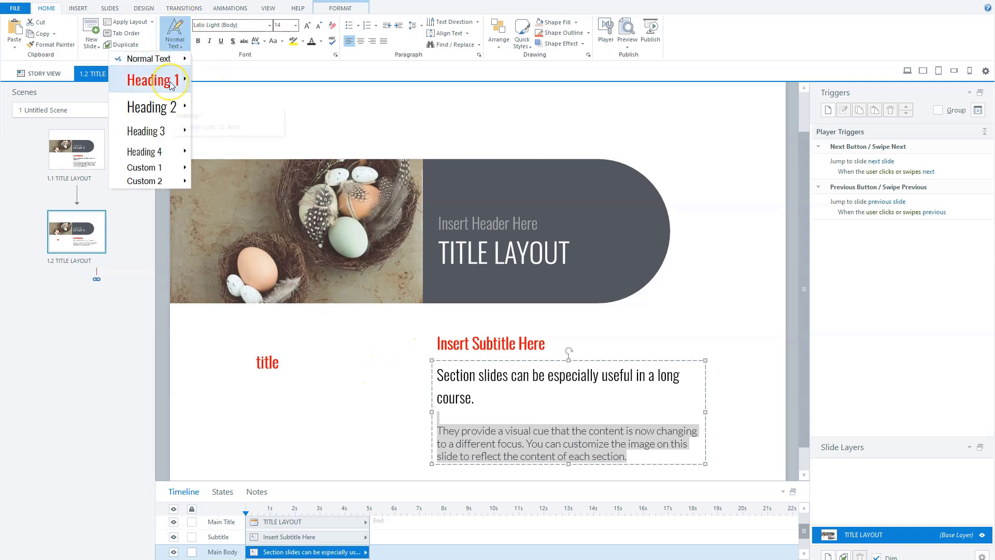
mouse_move(171, 84)
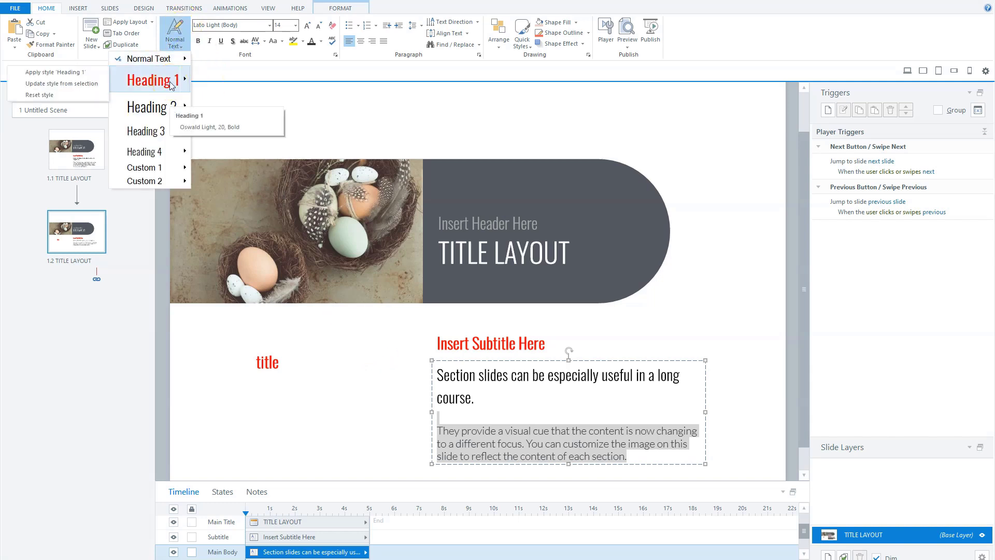
click(47, 95)
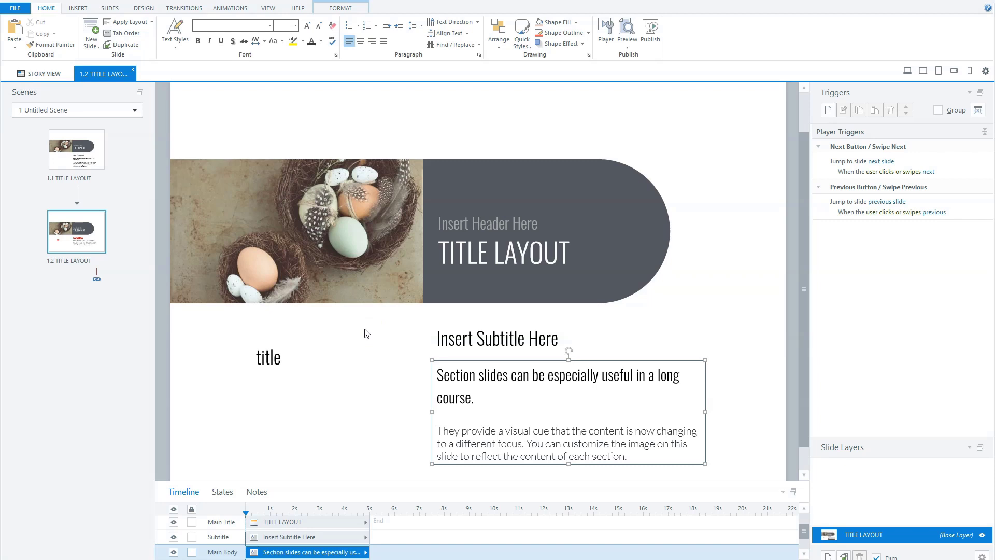
click(186, 50)
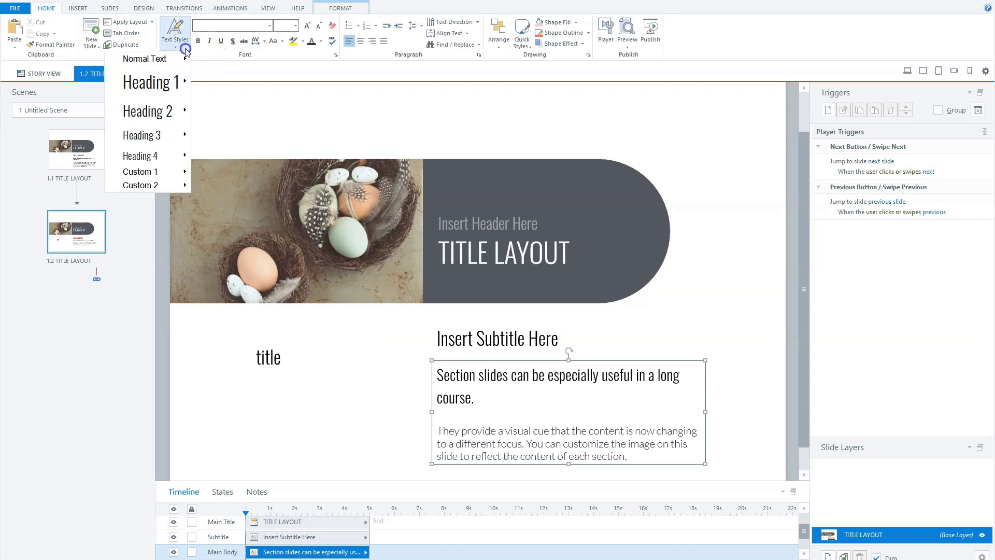
mouse_move(166, 83)
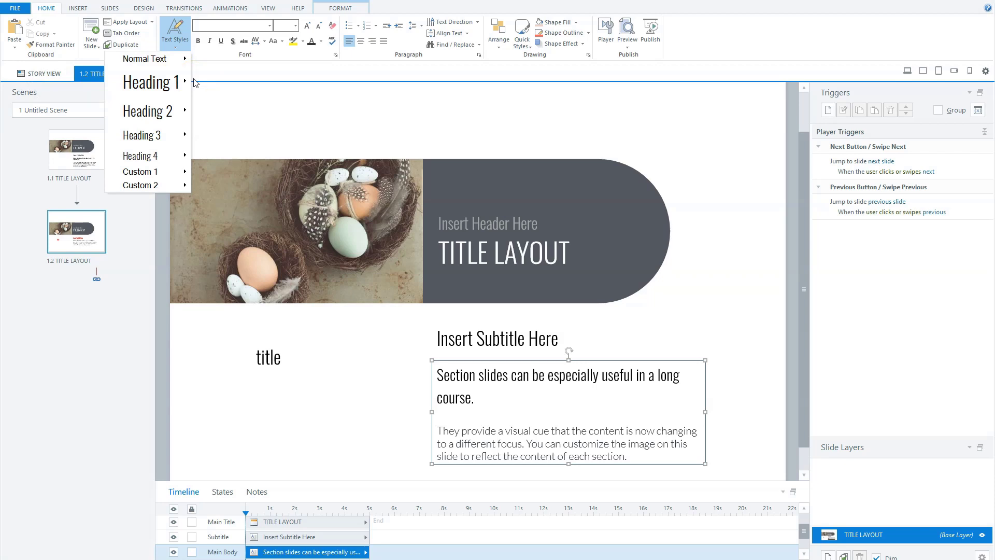
Create and save a new theme font set with Prata as the heading font
mouse_move(170, 189)
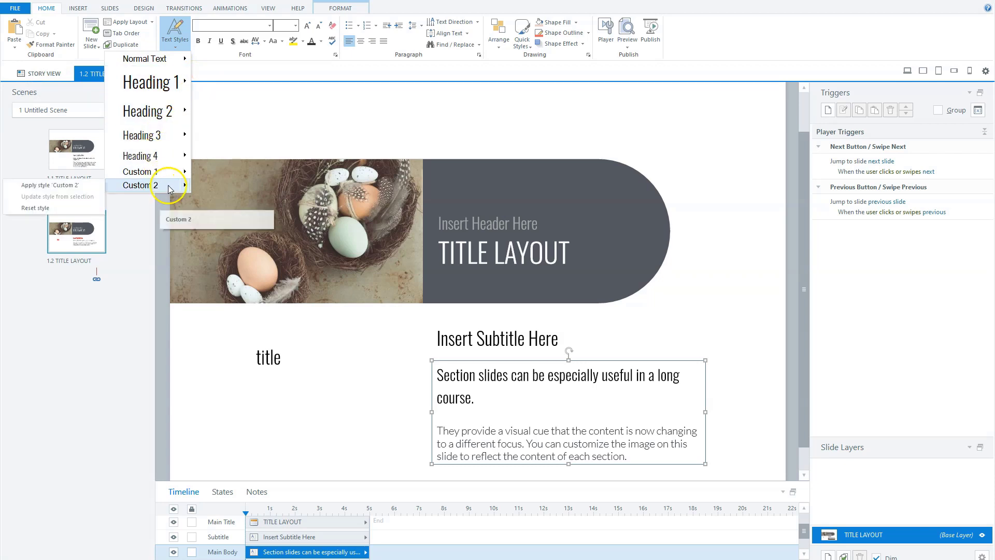
click(144, 8)
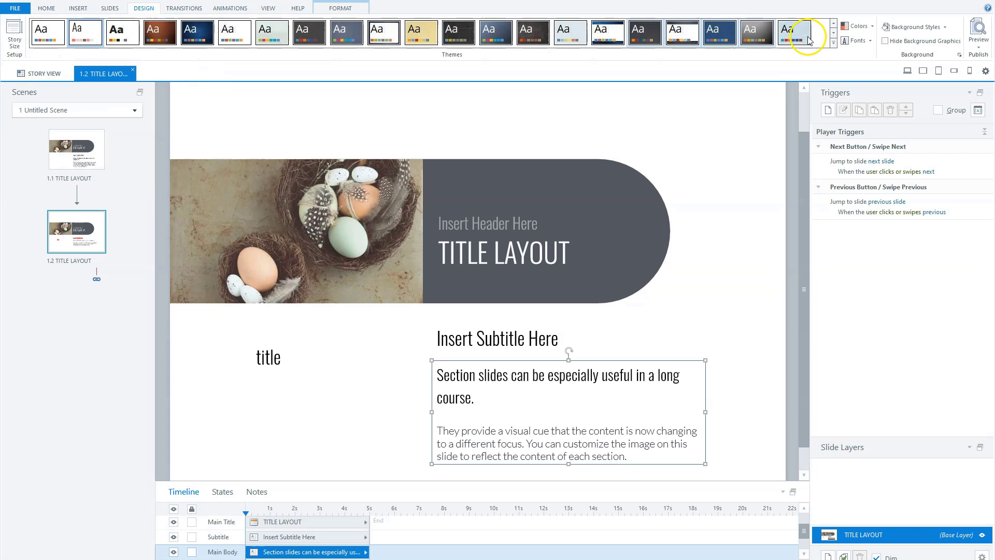
click(869, 41)
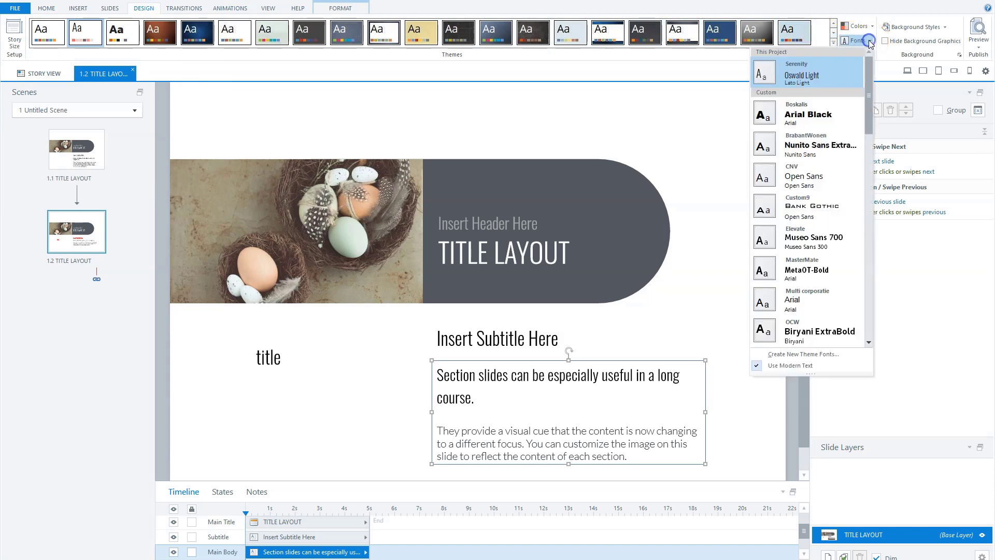
right_click(825, 67)
click(766, 101)
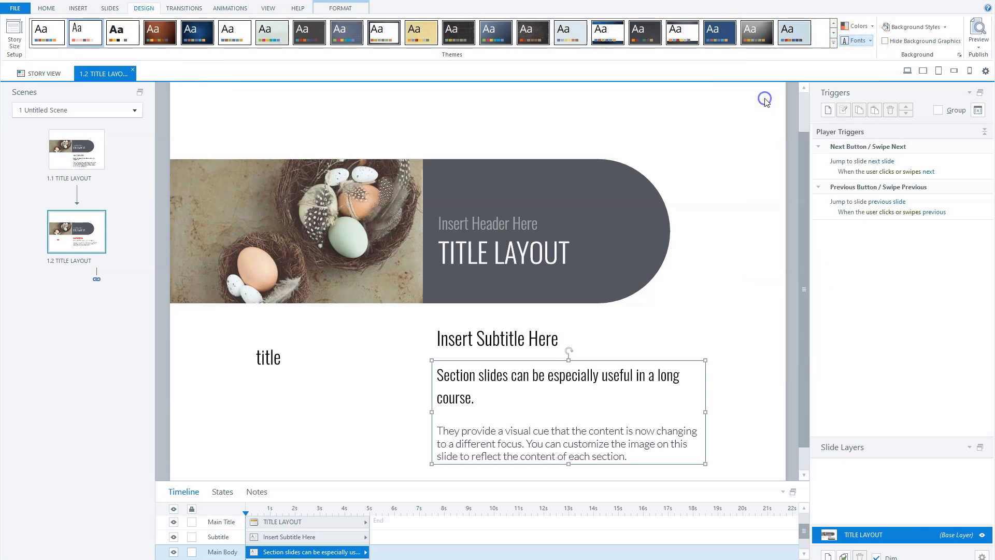
click(444, 257)
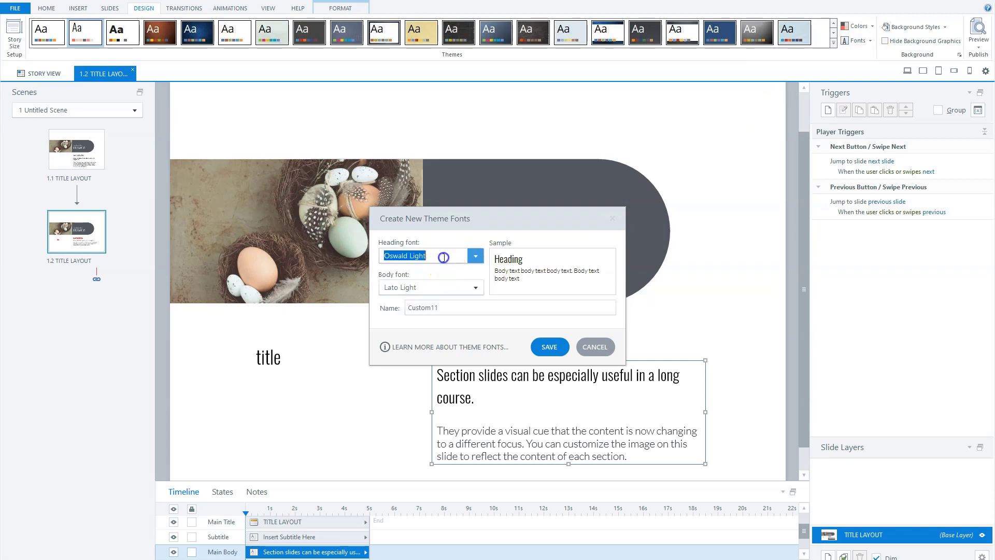
click(475, 256)
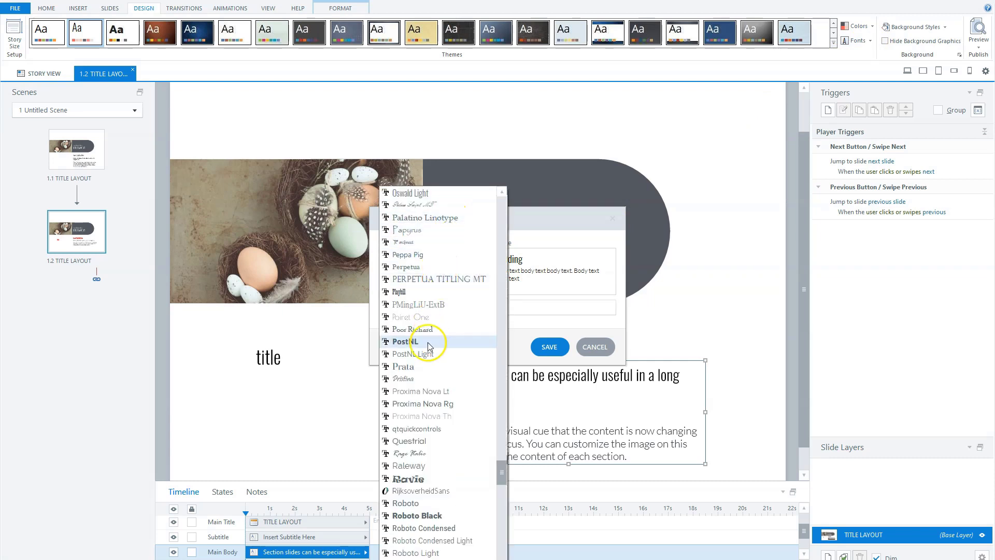
click(426, 367)
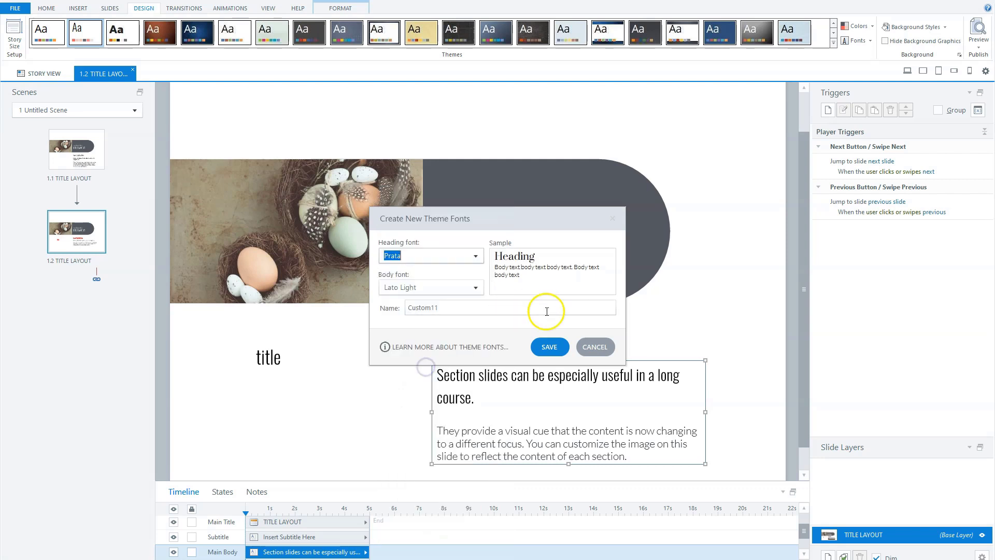
click(549, 346)
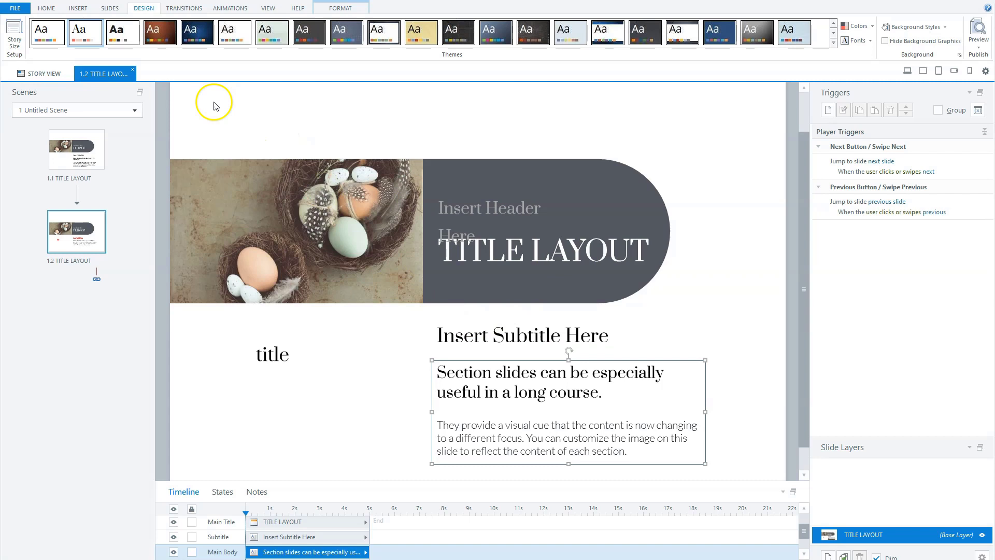
Check the Text Styles list to confirm headings now use Prata
click(46, 8)
click(175, 34)
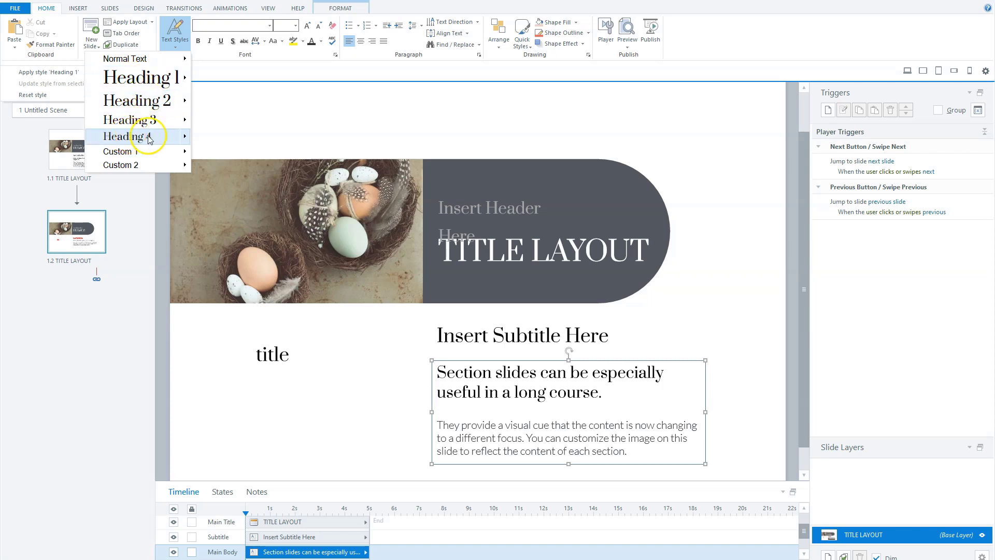
key(Escape)
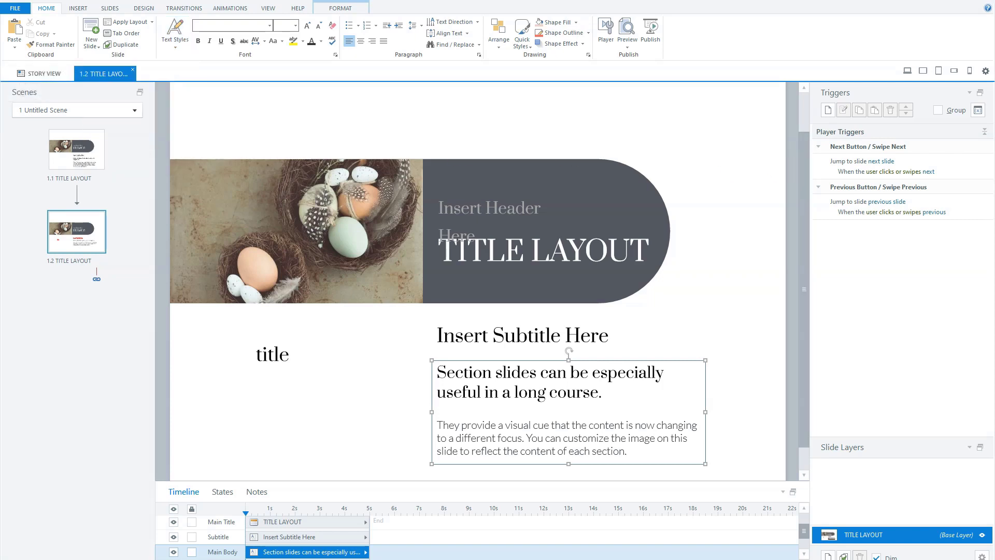